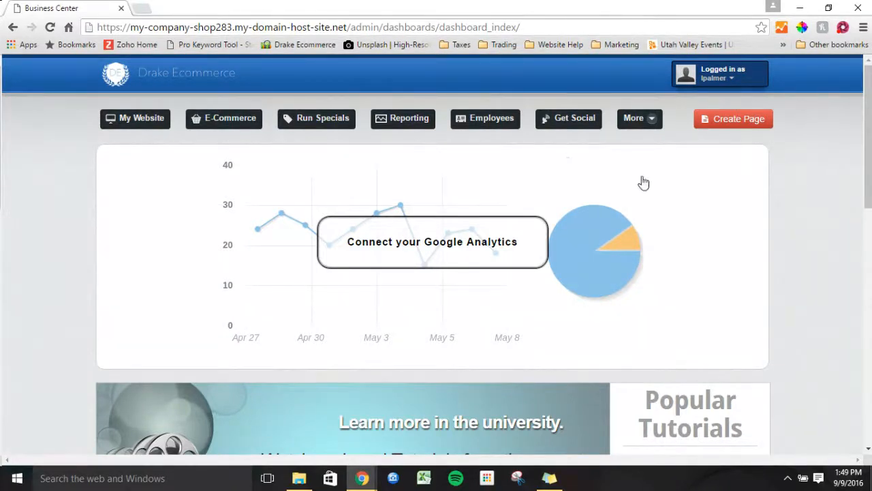
Review the available themes in the website's theme customization page, and open the current Permancer theme for editing
{"action": "left_click", "coordinate": [126, 126]}
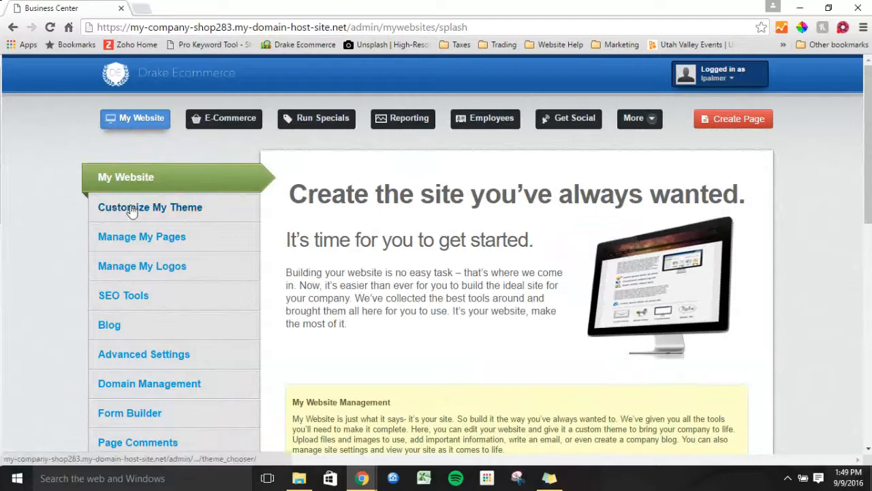
{"action": "left_click", "coordinate": [131, 209]}
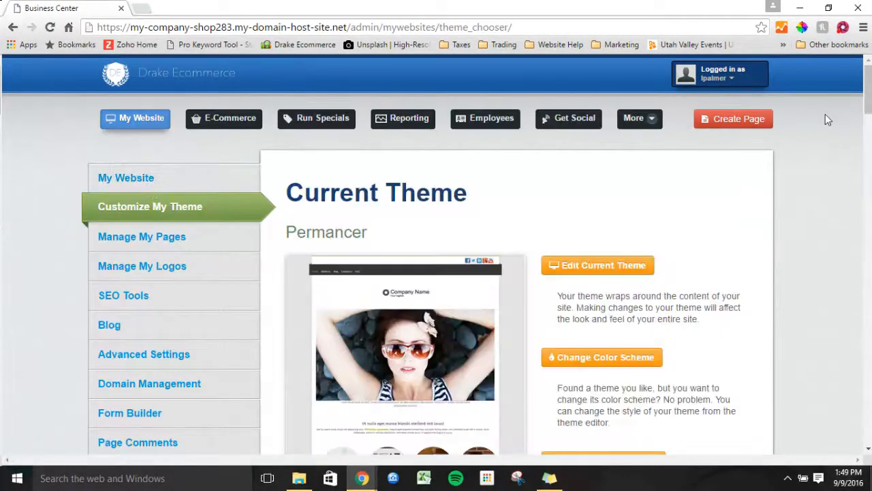
{"action": "scroll", "coordinate": [529, 147], "scroll_direction": "down", "scroll_amount": 3}
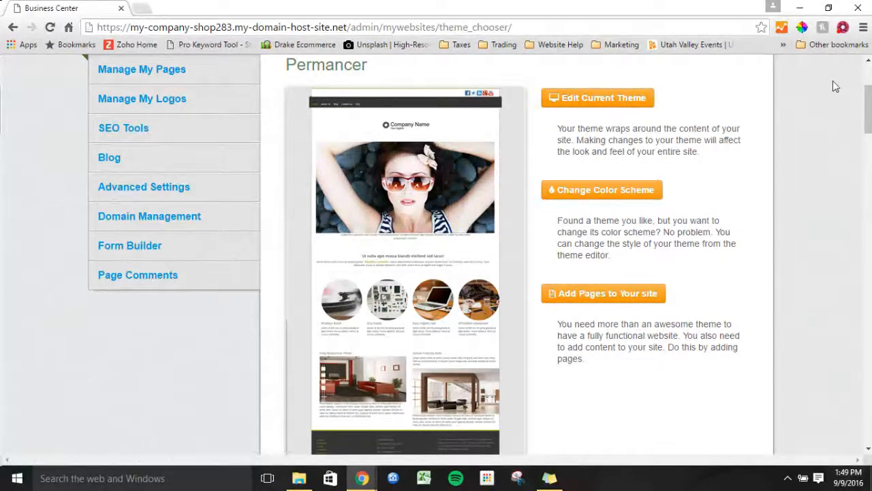
{"action": "left_click_drag", "start_coordinate": [868, 108], "coordinate": [868, 157]}
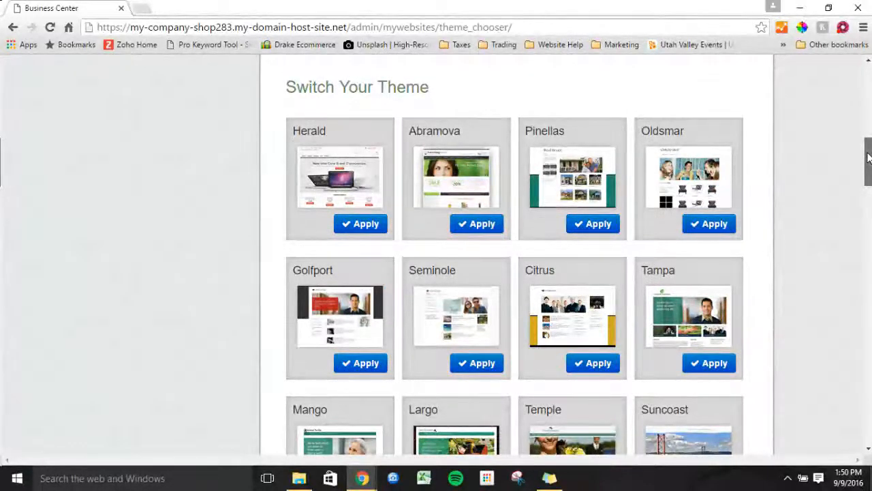
{"action": "mouse_move", "coordinate": [868, 157]}
{"action": "left_mouse_down"}
{"action": "mouse_move", "coordinate": [865, 236]}
{"action": "mouse_move", "coordinate": [868, 157]}
{"action": "left_mouse_up"}
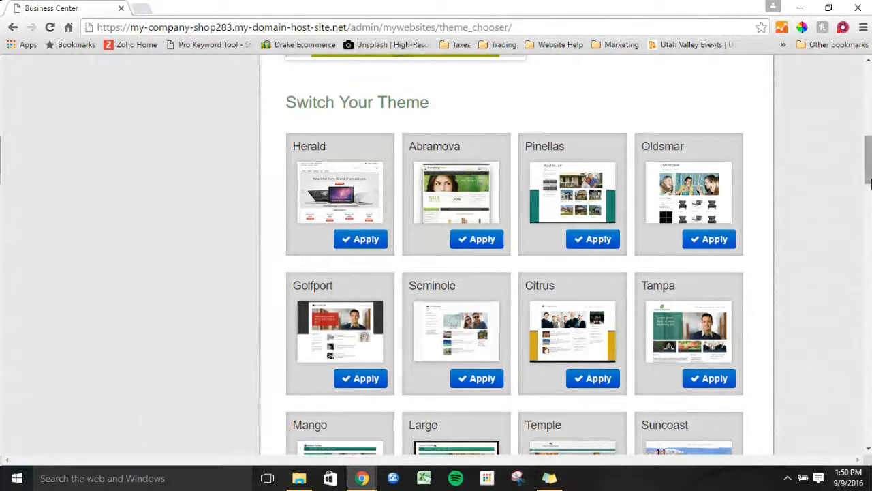
{"action": "left_click_drag", "start_coordinate": [869, 181], "coordinate": [870, 121]}
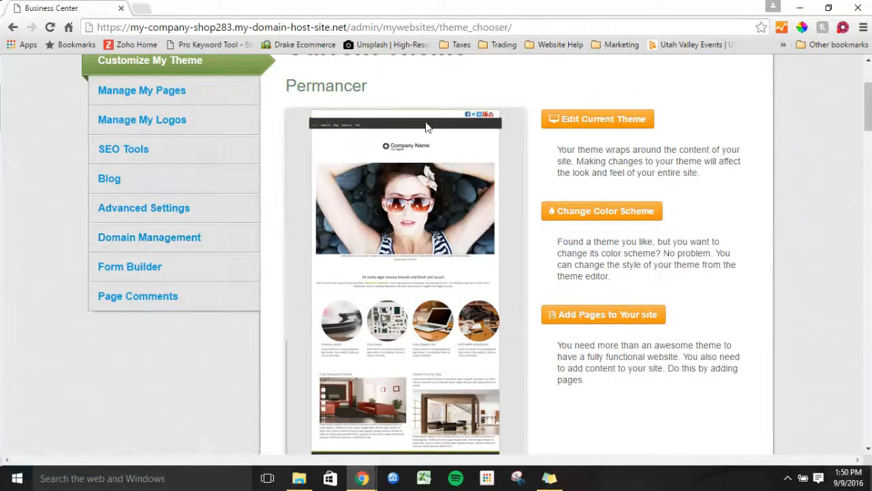
{"action": "left_click", "coordinate": [566, 120]}
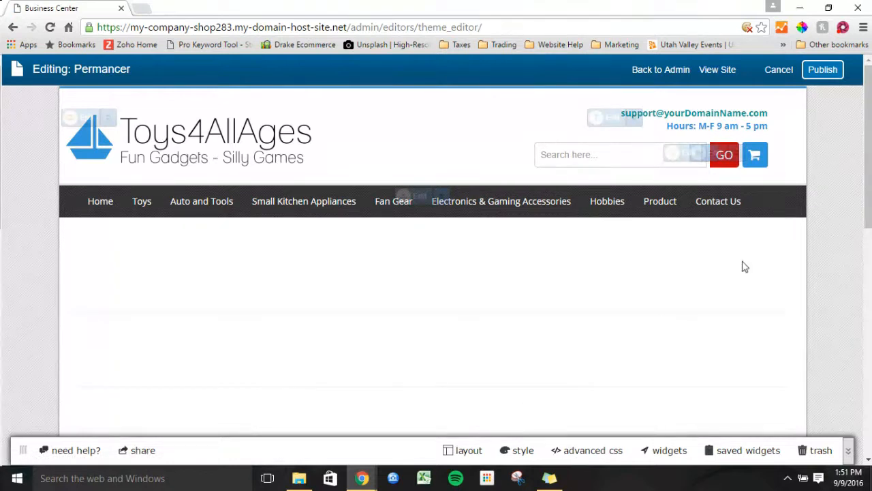
{"action": "mouse_move", "coordinate": [869, 198]}
{"action": "left_mouse_down"}
{"action": "mouse_move", "coordinate": [869, 209]}
{"action": "mouse_move", "coordinate": [869, 190]}
{"action": "left_mouse_up"}
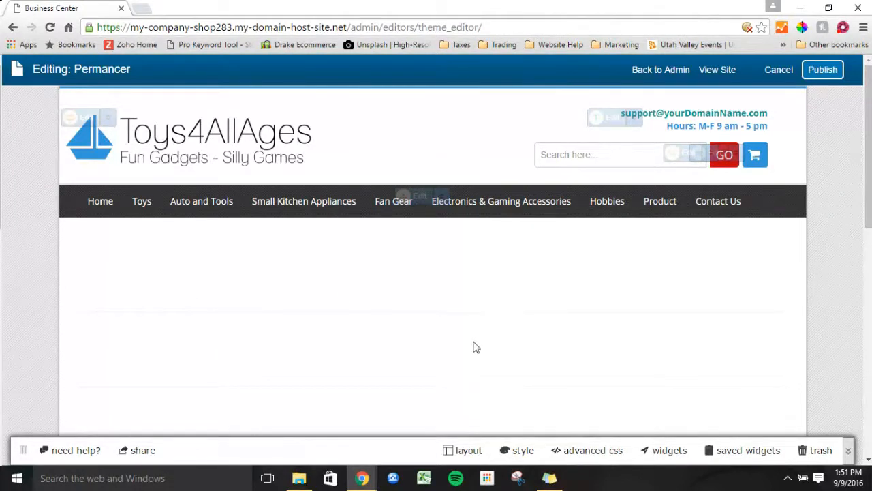
Open the Landing layout for editing from the theme's list of layouts
{"action": "left_click", "coordinate": [453, 450]}
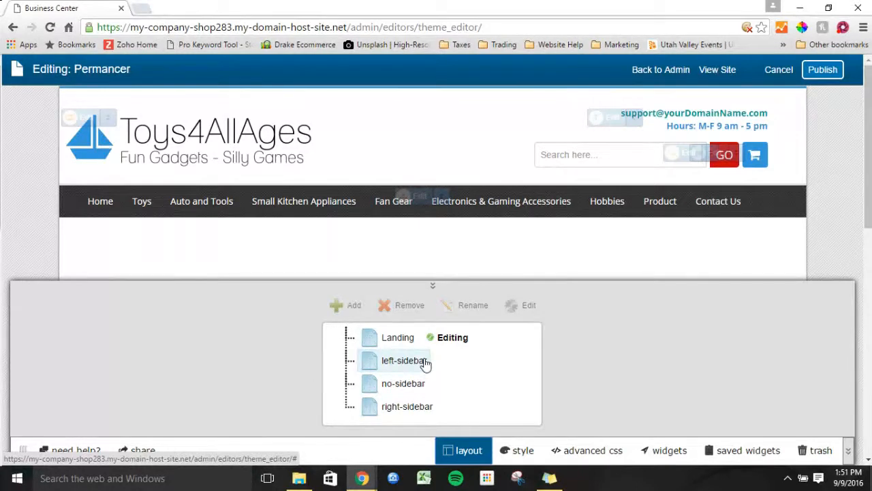
{"action": "left_click", "coordinate": [401, 337]}
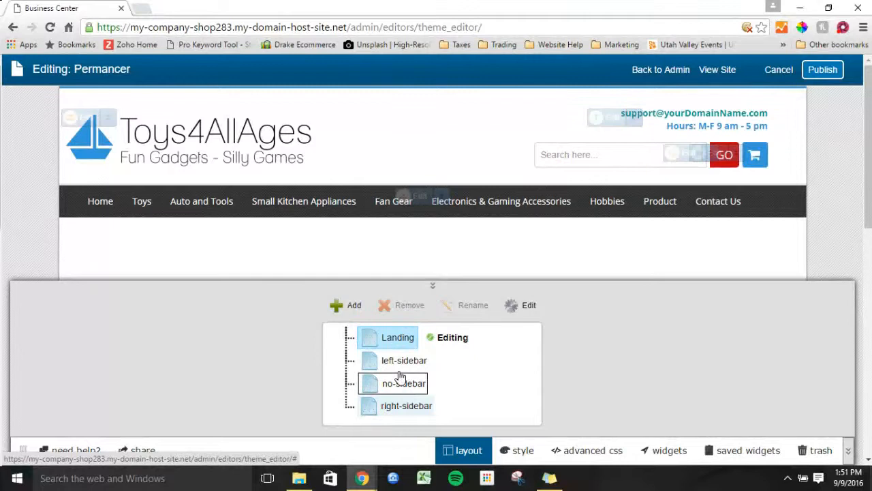
{"action": "left_click", "coordinate": [513, 308]}
{"action": "left_click", "coordinate": [515, 307]}
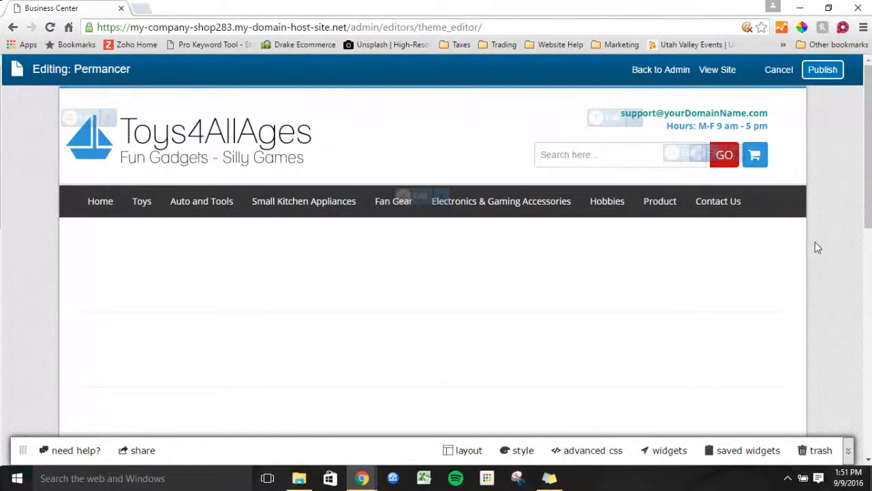
Examine the theme's style settings, including the background, navigation, footer and font colors and the palette for the accent color
{"action": "left_click", "coordinate": [505, 455]}
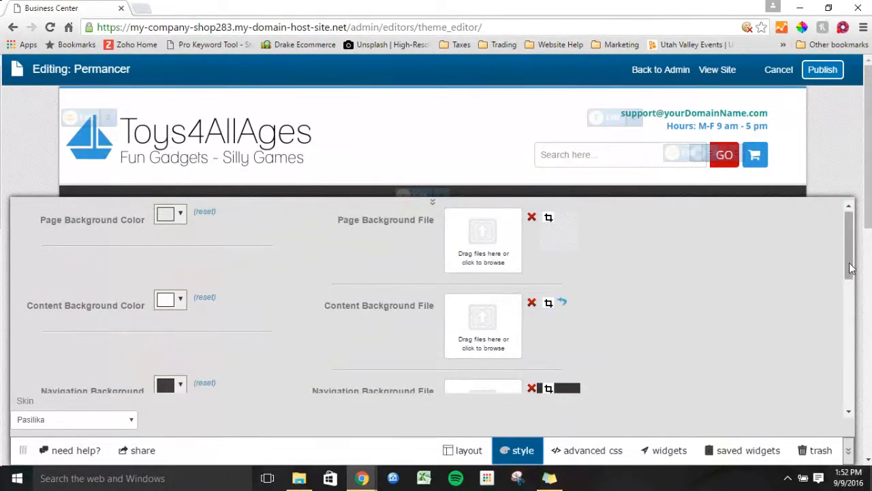
{"action": "left_click_drag", "start_coordinate": [851, 268], "coordinate": [842, 301]}
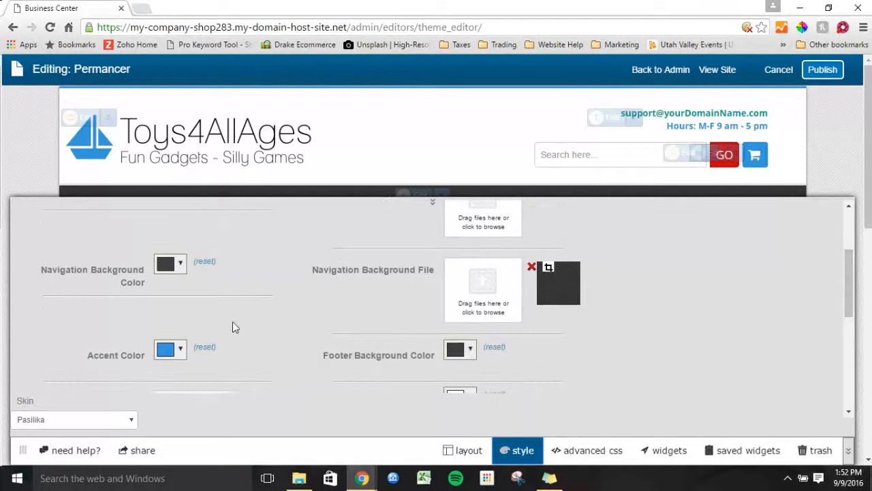
{"action": "left_click", "coordinate": [167, 350]}
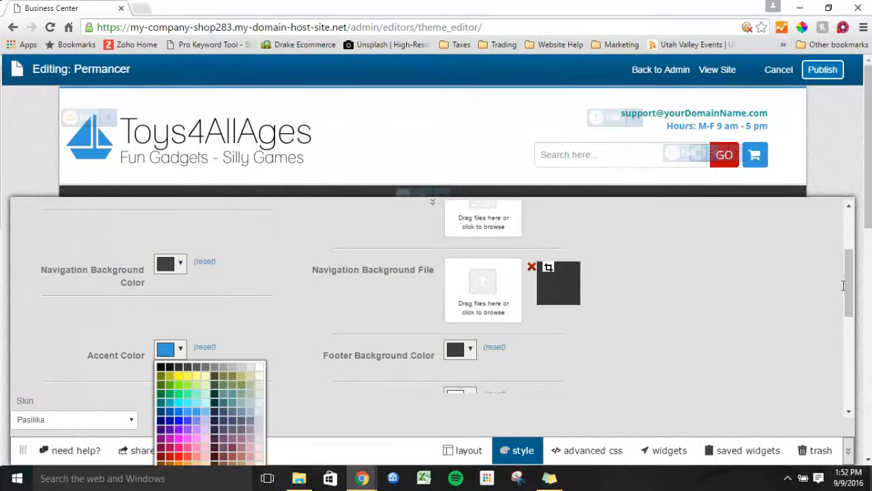
{"action": "left_click_drag", "start_coordinate": [849, 303], "coordinate": [850, 340]}
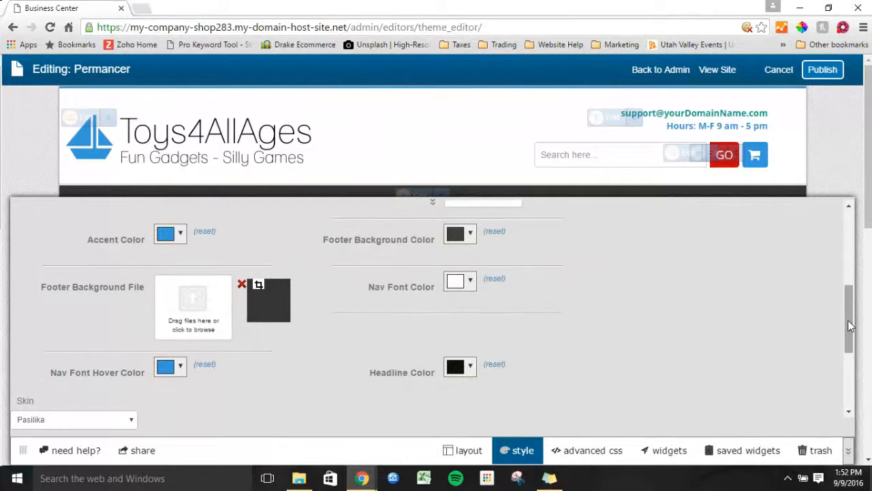
{"action": "left_click", "coordinate": [179, 234]}
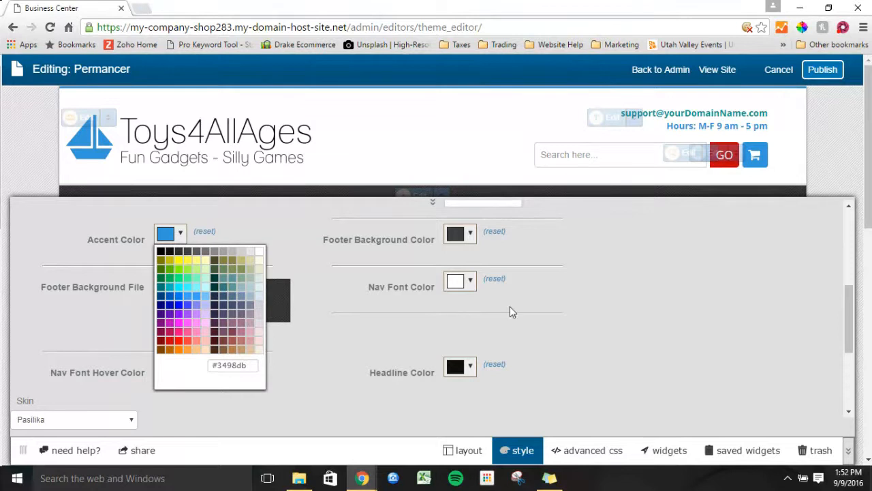
{"action": "left_click", "coordinate": [581, 317]}
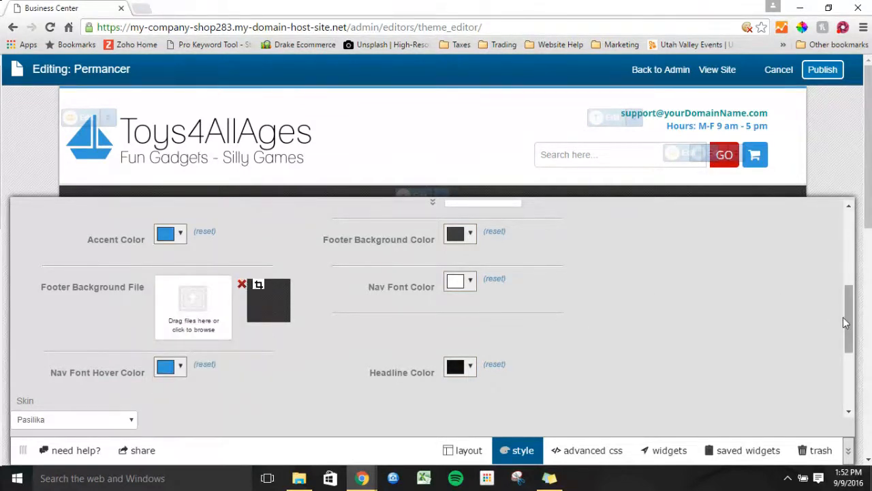
{"action": "scroll", "coordinate": [842, 334], "scroll_direction": "down", "scroll_amount": 2}
{"action": "scroll", "coordinate": [842, 330], "scroll_direction": "up", "scroll_amount": 1}
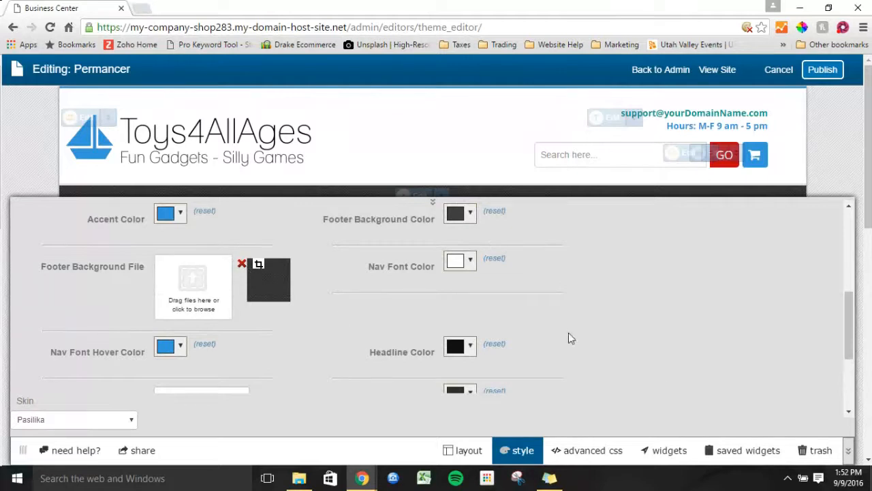
{"action": "left_click", "coordinate": [432, 202]}
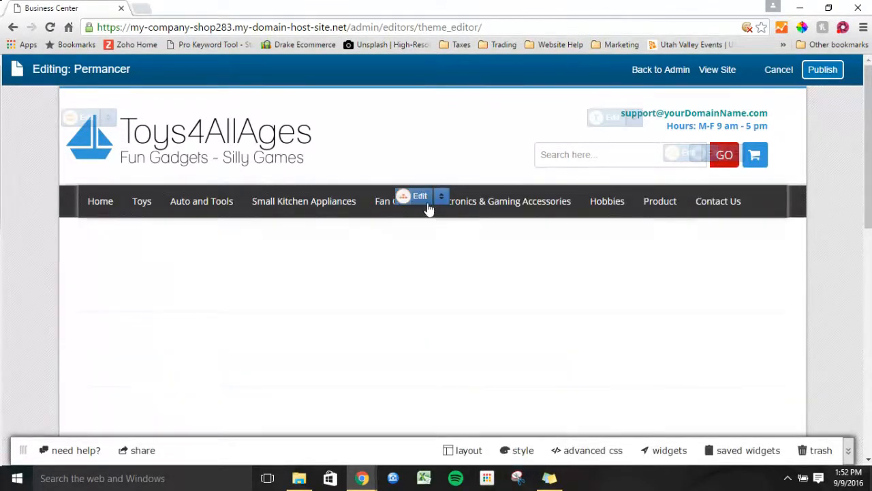
Examine the Template CSS in the theme's advanced CSS editor, and close the editor
{"action": "left_click", "coordinate": [590, 453]}
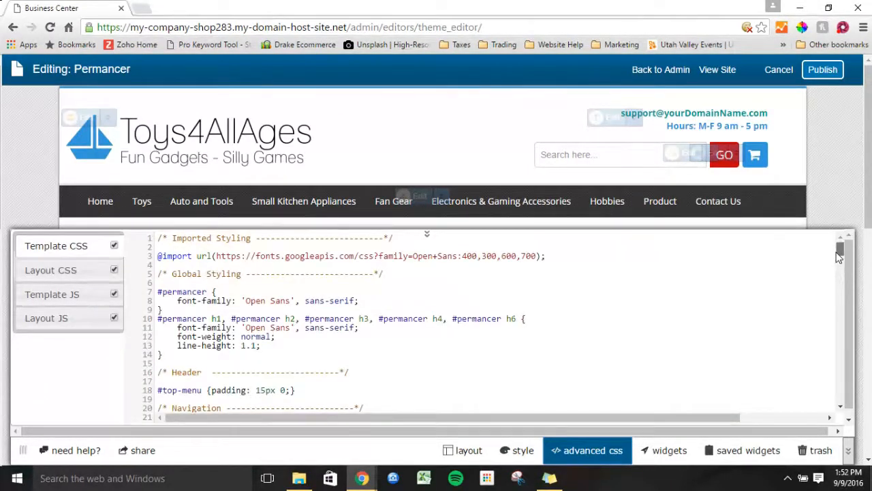
{"action": "mouse_move", "coordinate": [840, 256]}
{"action": "left_mouse_down"}
{"action": "mouse_move", "coordinate": [832, 289]}
{"action": "mouse_move", "coordinate": [837, 249]}
{"action": "left_mouse_up"}
{"action": "left_click", "coordinate": [588, 450]}
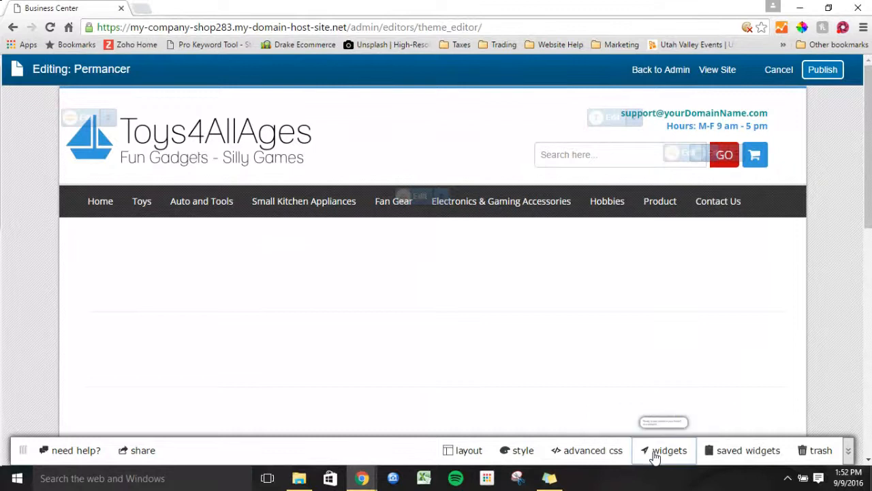
Filter the widgets to Basic and place a Text widget in the zone directly below the navigation bar
{"action": "left_click", "coordinate": [658, 451]}
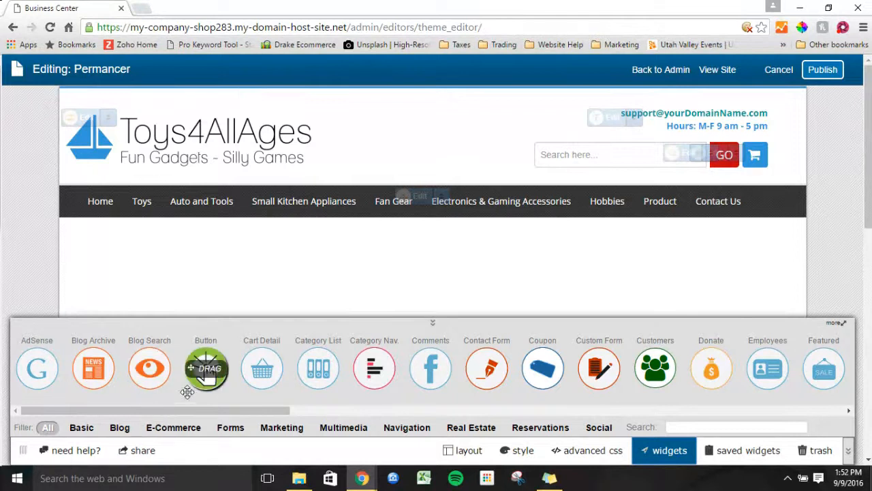
{"action": "left_click_drag", "start_coordinate": [211, 414], "coordinate": [204, 370]}
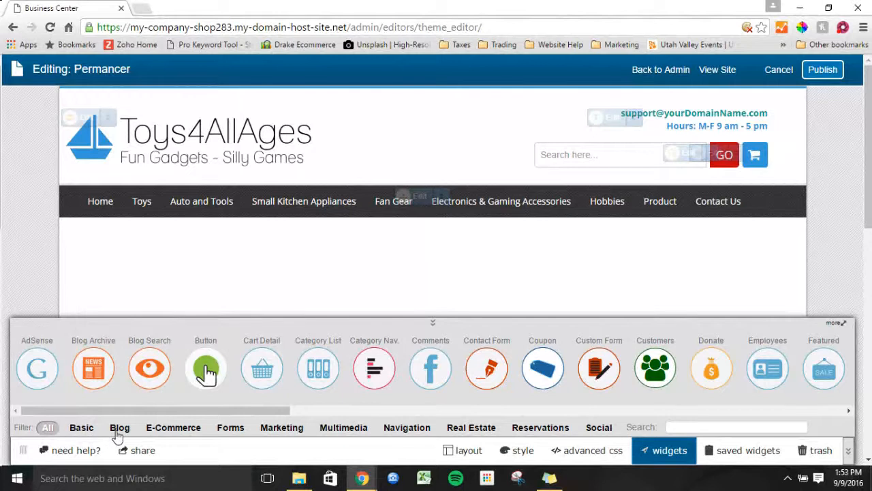
{"action": "left_click", "coordinate": [82, 428]}
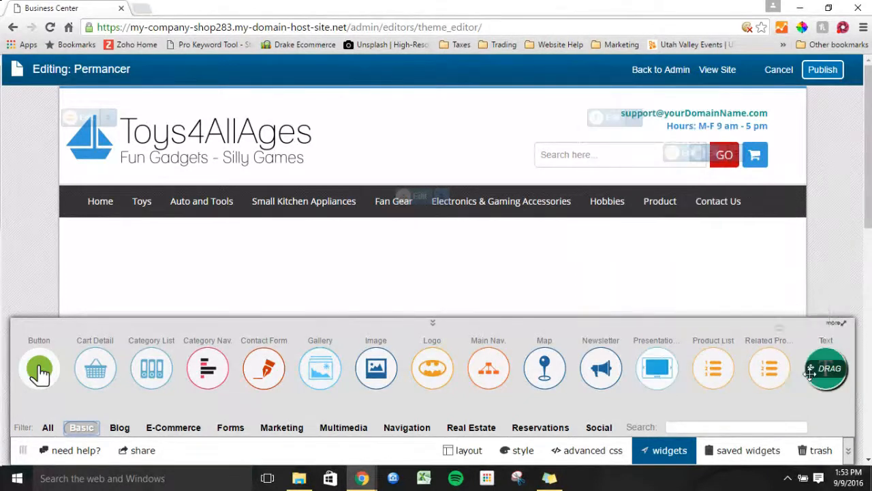
{"action": "left_click_drag", "start_coordinate": [813, 369], "coordinate": [574, 242]}
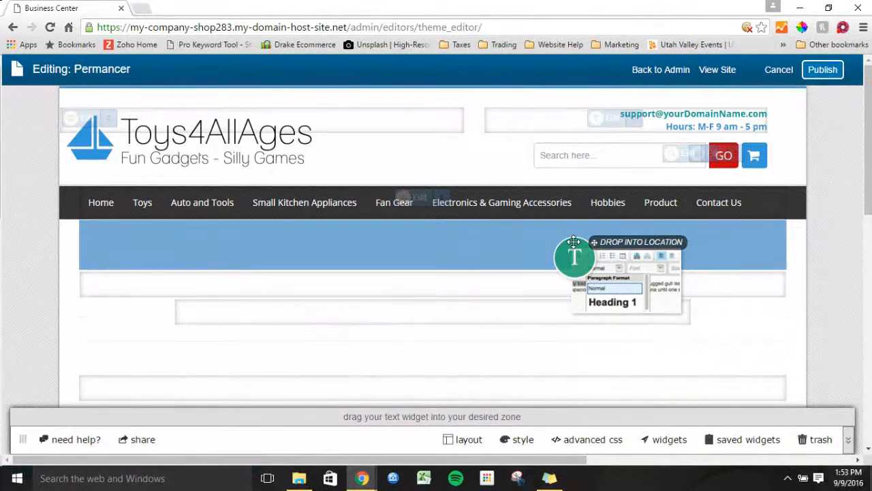
{"action": "mouse_move", "coordinate": [574, 242]}
{"action": "left_mouse_down"}
{"action": "mouse_move", "coordinate": [560, 334]}
{"action": "mouse_move", "coordinate": [559, 239]}
{"action": "left_mouse_up"}
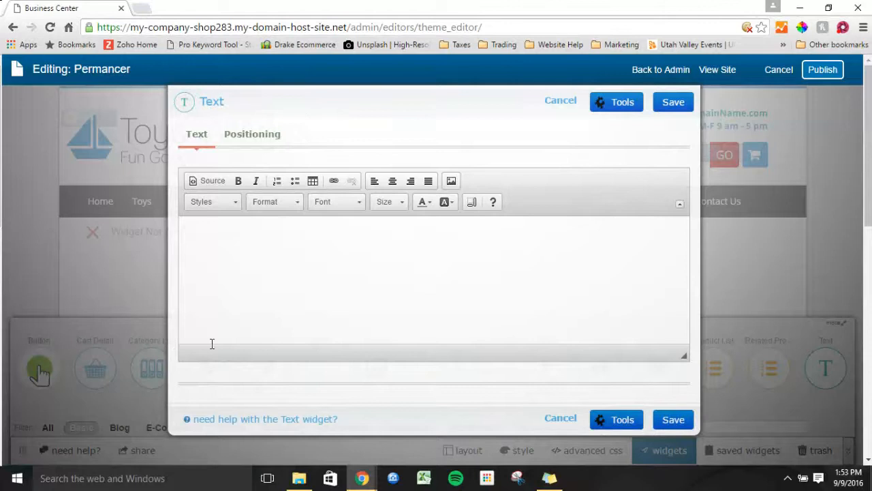
Enter ";lkfjf;laksjdf;akj" as the Text widget's content, save the widget and publish the theme
{"action": "left_click", "coordinate": [263, 281]}
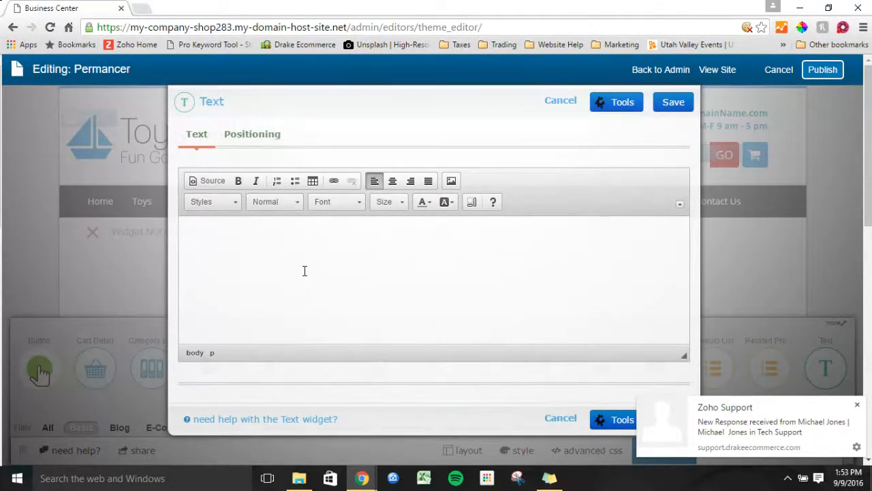
{"action": "key", "text": "BackSpace"}
{"action": "key", "text": "BackSpace"}
{"action": "key", "text": "BackSpace"}
{"action": "key", "text": "BackSpace"}
{"action": "key", "text": "BackSpace"}
{"action": "key", "text": "BackSpace"}
{"action": "key", "text": "BackSpace"}
{"action": "key", "text": "BackSpace"}
{"action": "key", "text": "BackSpace"}
{"action": "key", "text": "BackSpace"}
{"action": "key", "text": "BackSpace"}
{"action": "key", "text": "BackSpace"}
{"action": "type", "text": ";lkfjf,laksjdf,akj"}
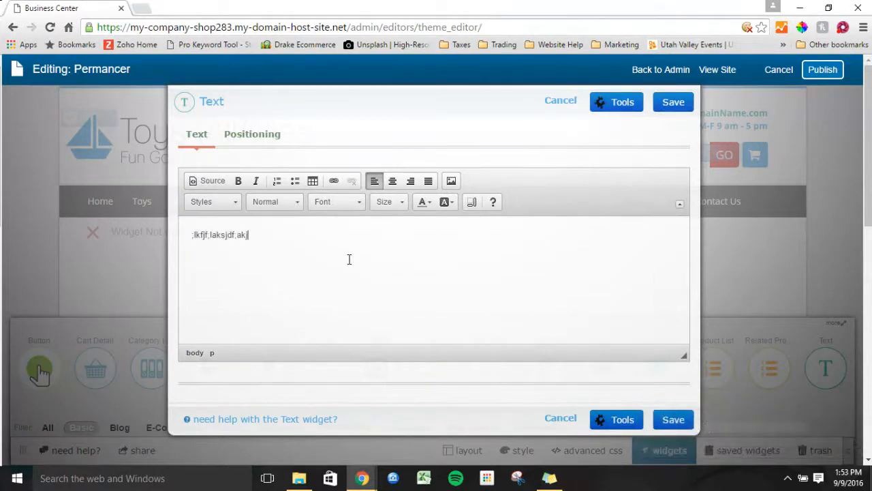
{"action": "left_click", "coordinate": [677, 107]}
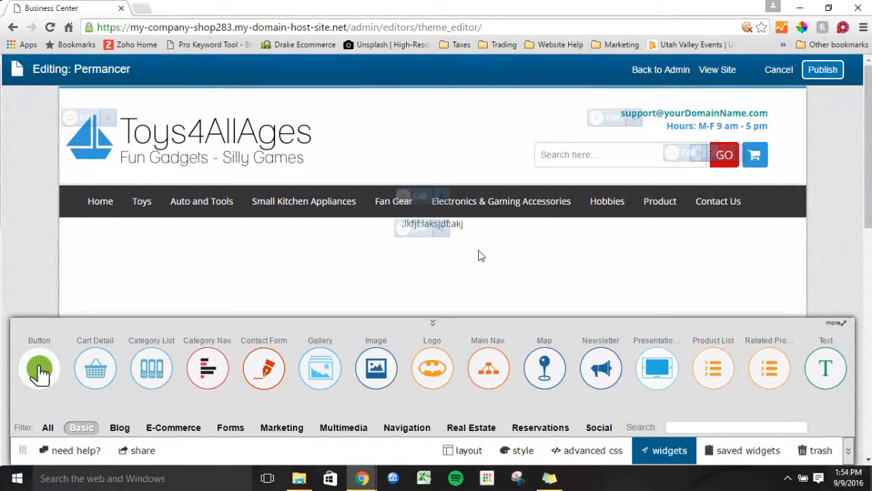
{"action": "left_click", "coordinate": [813, 76]}
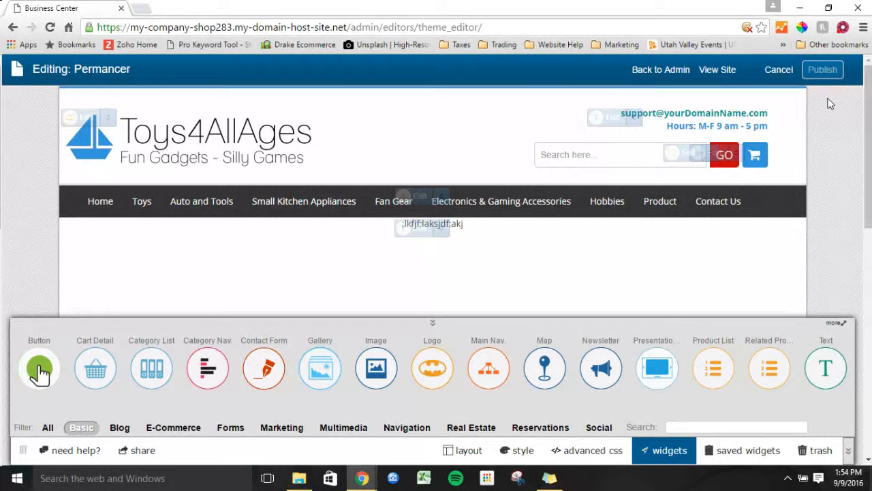
Remove the Text widget below the navigation bar to the trash and collapse the widget list
{"action": "mouse_move", "coordinate": [869, 131]}
{"action": "left_mouse_down"}
{"action": "mouse_move", "coordinate": [870, 142]}
{"action": "mouse_move", "coordinate": [871, 132]}
{"action": "left_mouse_up"}
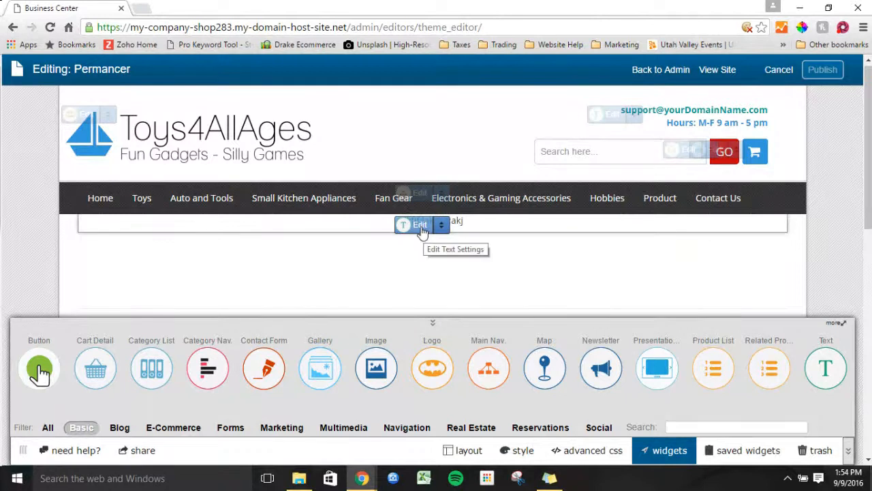
{"action": "left_click", "coordinate": [421, 231]}
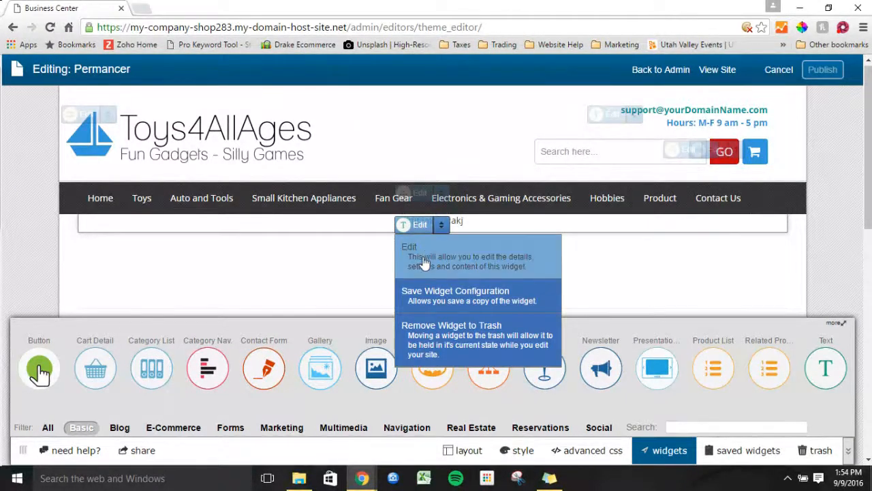
{"action": "left_click", "coordinate": [422, 334]}
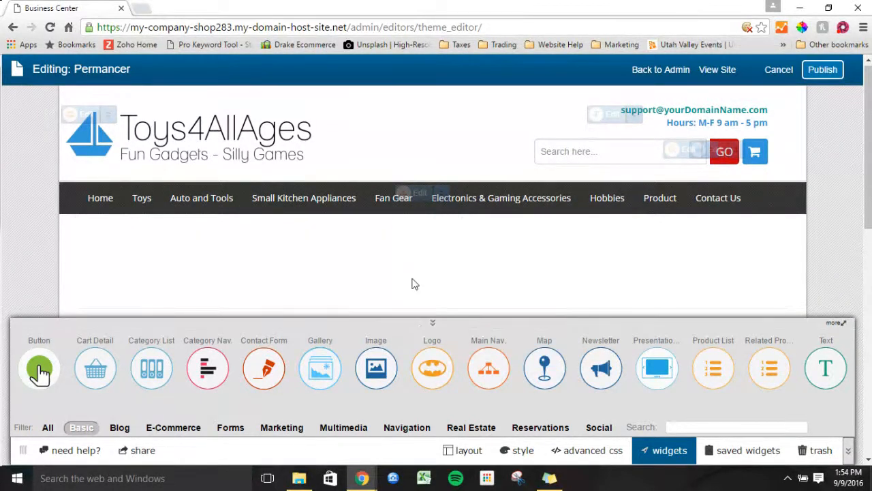
{"action": "left_click", "coordinate": [432, 323]}
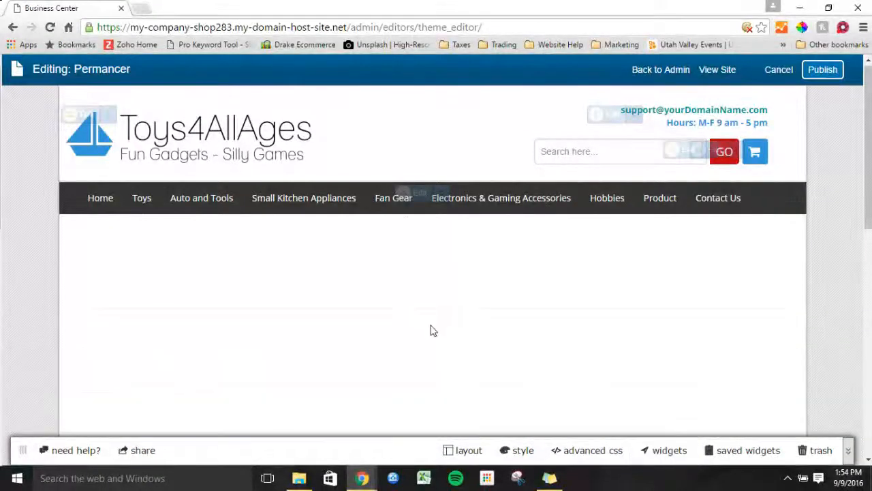
Open the Main Nav widget for editing and remove Small Kitchen Appliances from the current navigation
{"action": "left_click", "coordinate": [404, 196]}
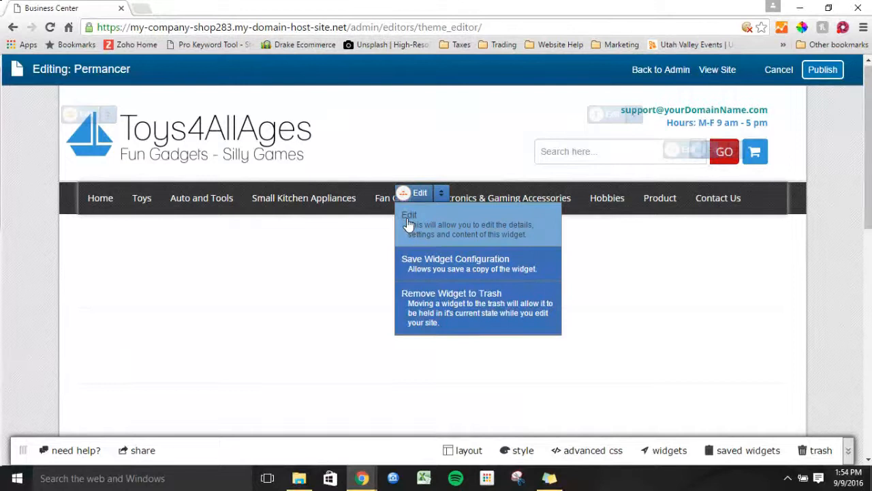
{"action": "left_click", "coordinate": [406, 223]}
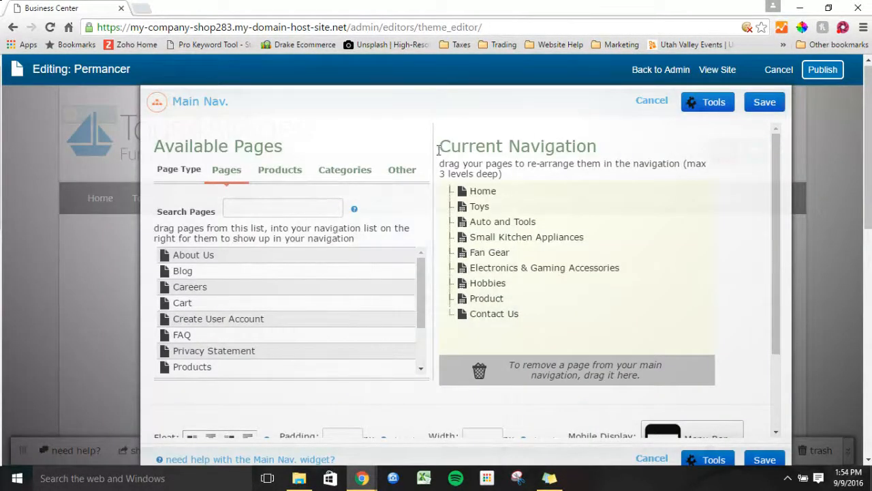
{"action": "left_click_drag", "start_coordinate": [438, 149], "coordinate": [588, 141]}
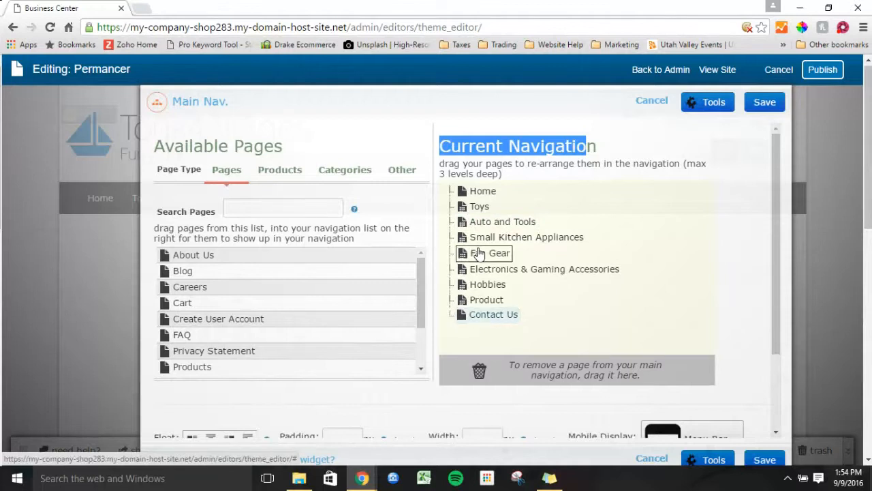
{"action": "left_click_drag", "start_coordinate": [468, 224], "coordinate": [480, 368]}
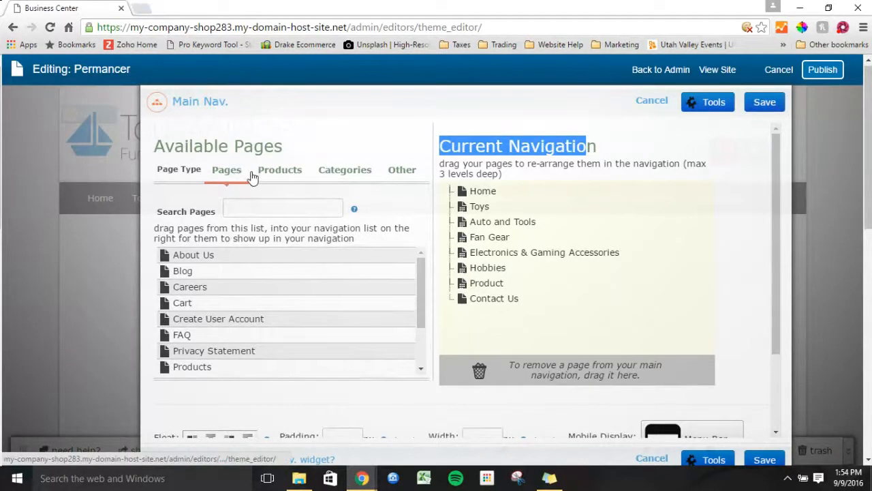
Add the Small Kitchen Appliances category back to the current navigation, between Toys and Auto and Tools
{"action": "left_click_drag", "start_coordinate": [154, 146], "coordinate": [281, 151]}
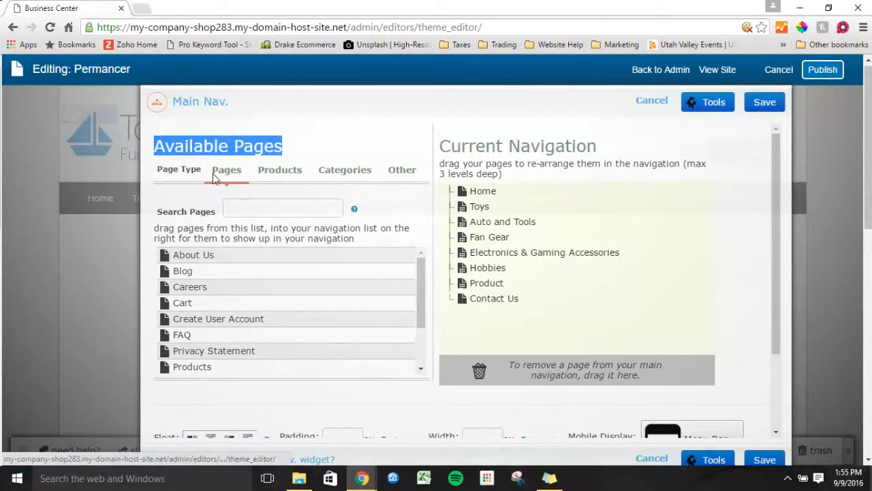
{"action": "left_click", "coordinate": [327, 174]}
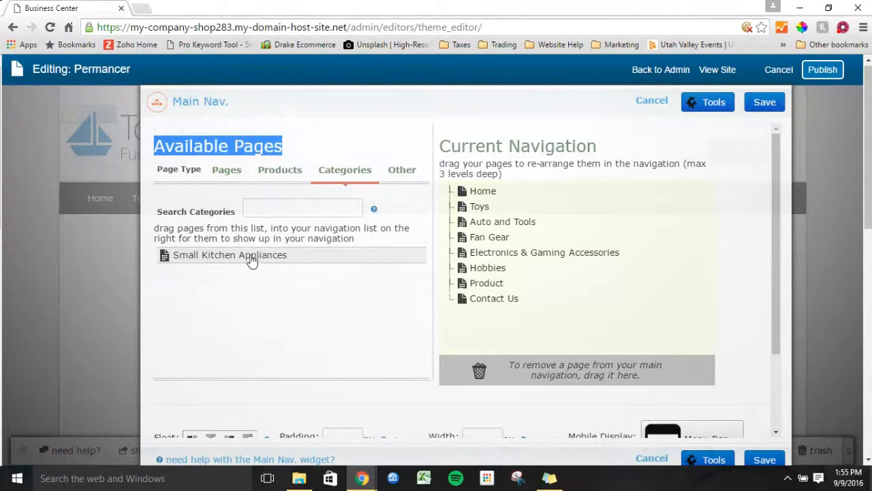
{"action": "left_click_drag", "start_coordinate": [253, 261], "coordinate": [487, 222]}
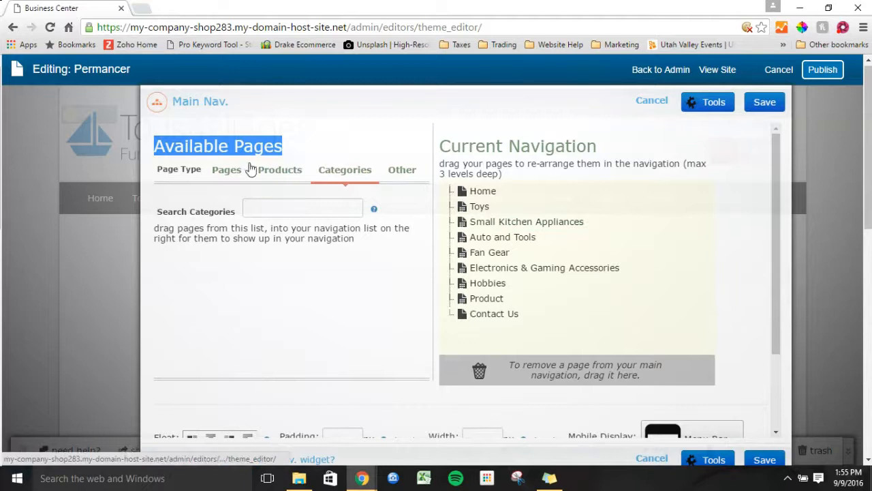
Look through the available Products and Pages lists, then save the Main Nav widget and publish the theme
{"action": "left_click", "coordinate": [225, 172]}
{"action": "left_click", "coordinate": [260, 174]}
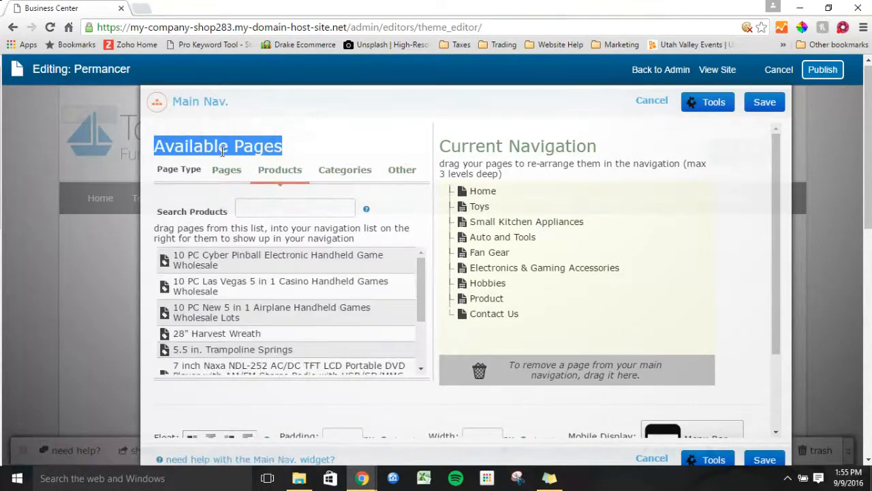
{"action": "left_click", "coordinate": [225, 172]}
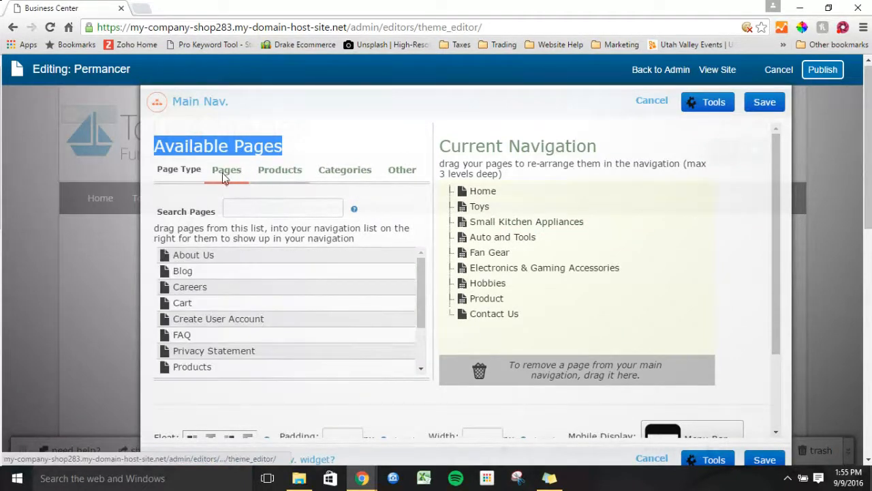
{"action": "left_click", "coordinate": [755, 110]}
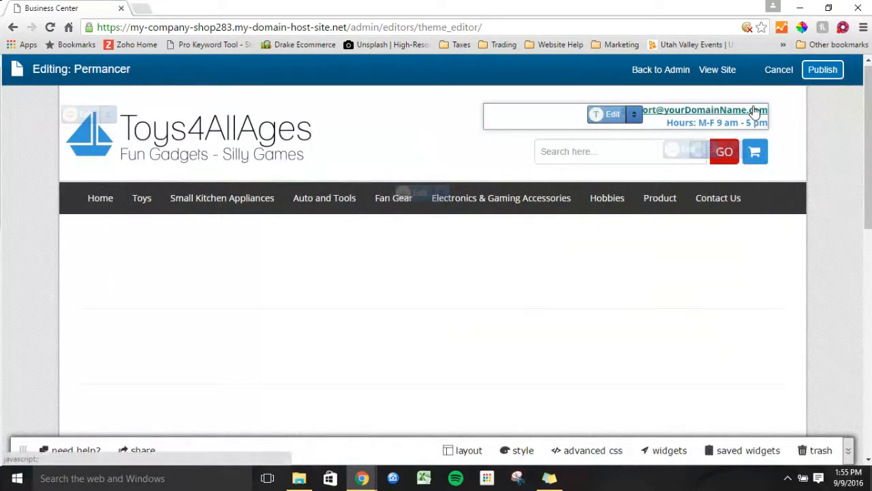
{"action": "left_click", "coordinate": [825, 70]}
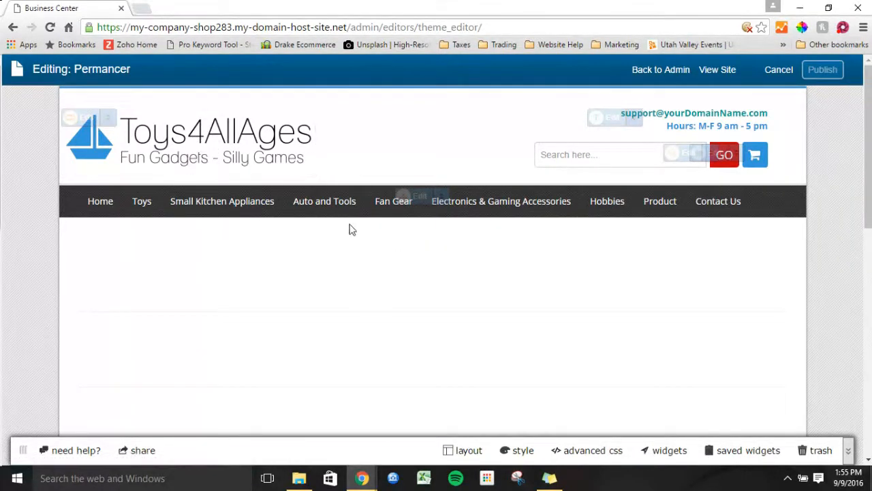
Switch the theme layout being edited from Landing to left-sidebar and collapse the layout list
{"action": "scroll", "coordinate": [852, 276], "scroll_direction": "down", "scroll_amount": 3}
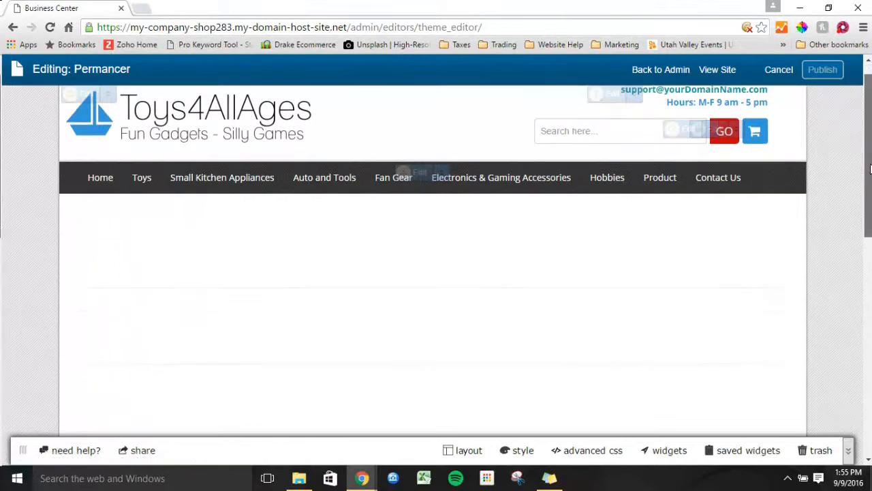
{"action": "scroll", "coordinate": [852, 276], "scroll_direction": "up", "scroll_amount": 5}
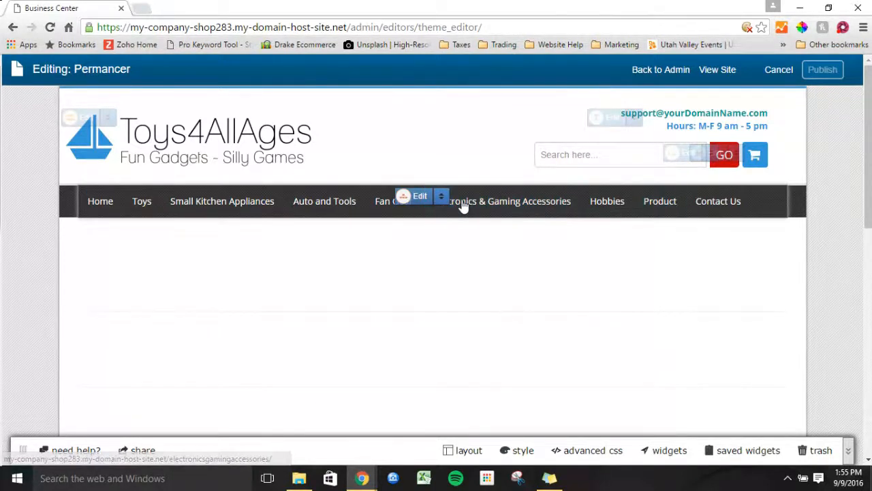
{"action": "left_click", "coordinate": [462, 450]}
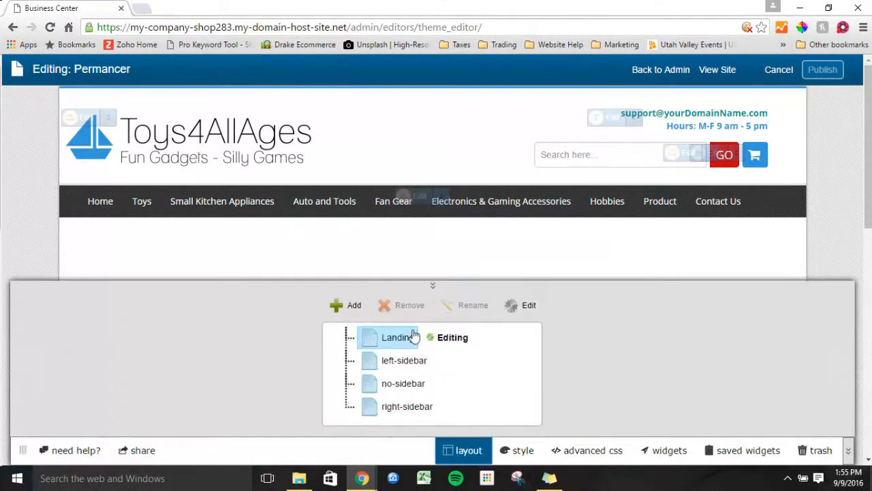
{"action": "left_click", "coordinate": [390, 360]}
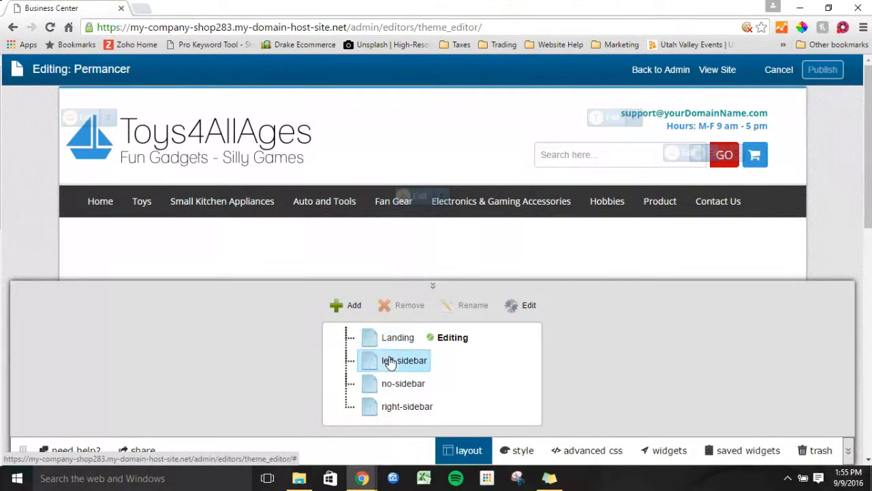
{"action": "left_click", "coordinate": [519, 315]}
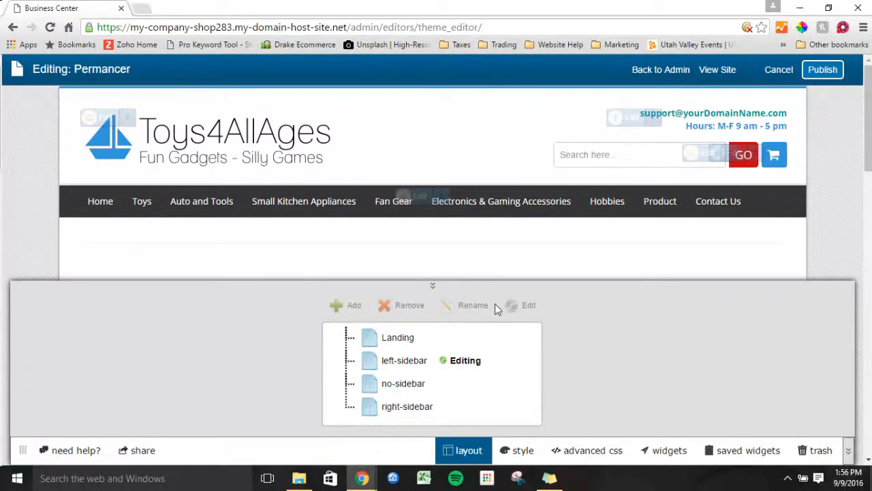
{"action": "left_click", "coordinate": [432, 285]}
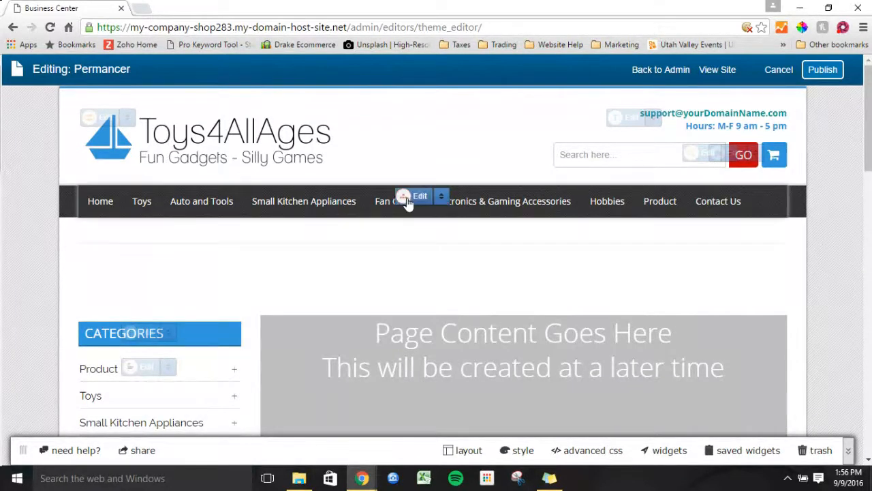
Review the left-sidebar layout's categories sidebar and page content area, and check the list of available layouts
{"action": "scroll", "coordinate": [407, 329], "scroll_direction": "down", "scroll_amount": 2}
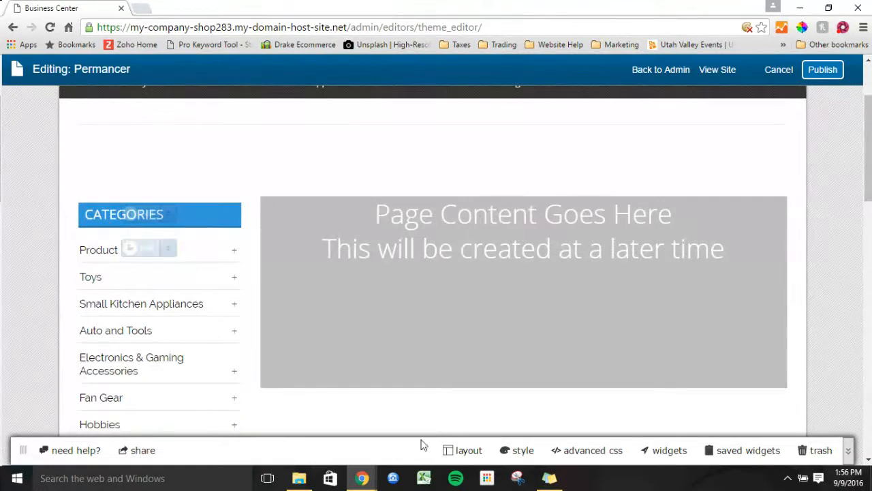
{"action": "left_click", "coordinate": [445, 449]}
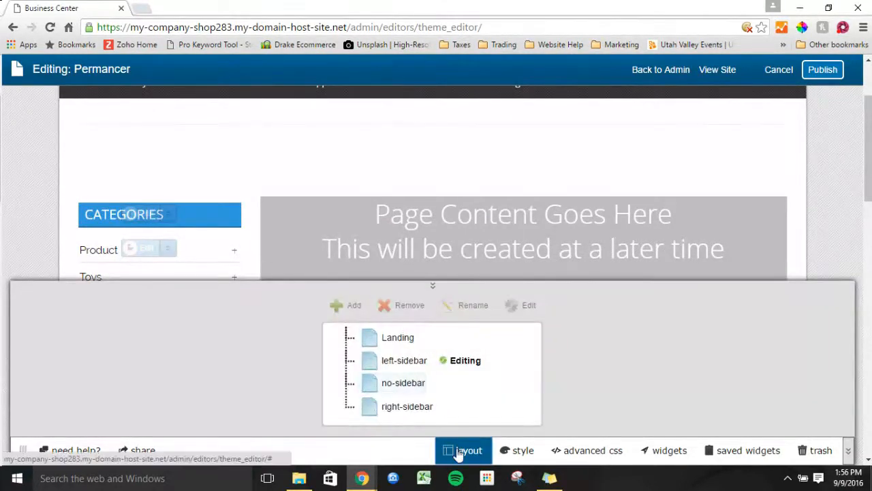
{"action": "left_click", "coordinate": [456, 452]}
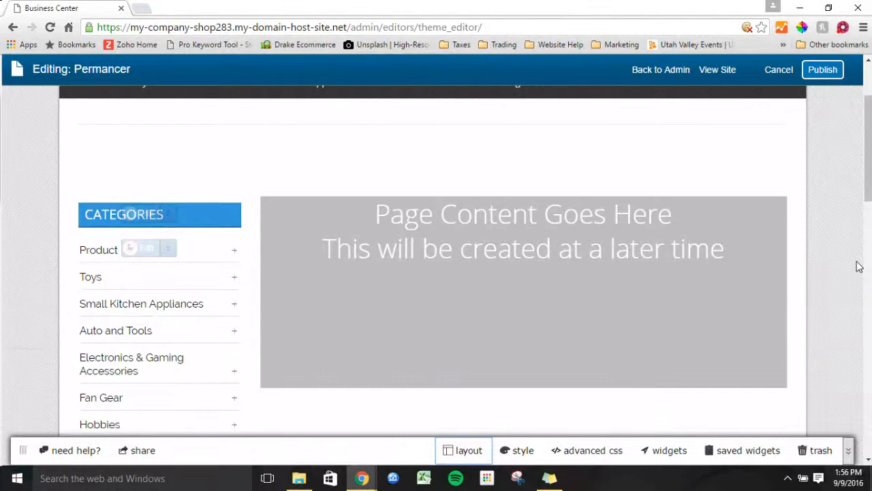